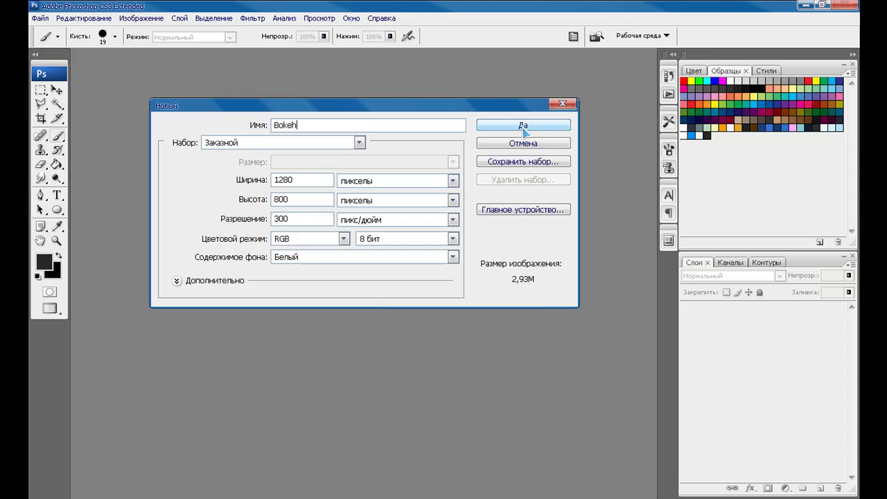
Create a 1280 × 800 pixel, 300 ppi RGB document named Bokeh with a transparent background.
{"action": "left_click", "coordinate": [453, 257]}
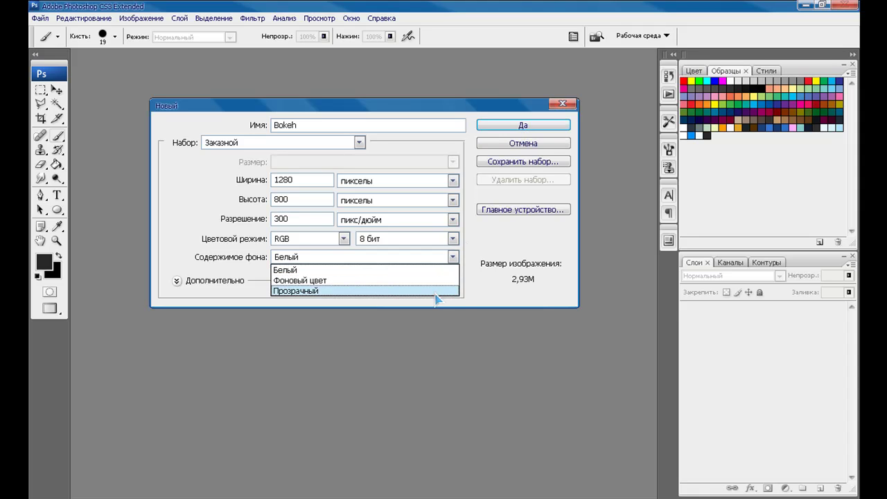
{"action": "left_click", "coordinate": [434, 292]}
{"action": "left_click", "coordinate": [528, 126]}
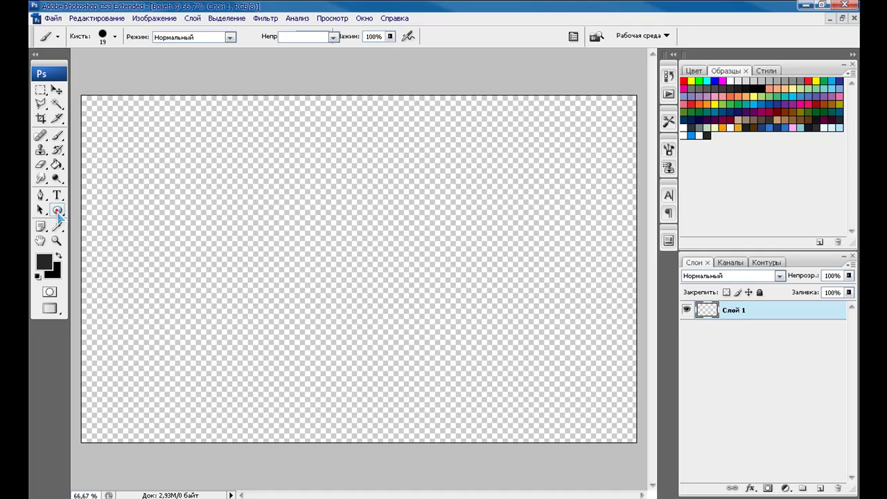
Draw a solid black circle near the middle of the canvas with the Ellipse tool.
{"action": "left_click", "coordinate": [58, 211]}
{"action": "left_click", "coordinate": [59, 256]}
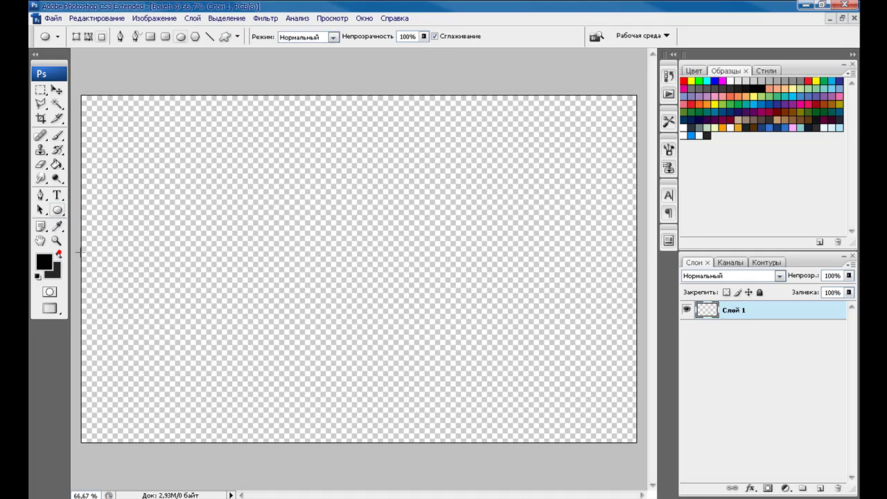
{"action": "left_click_drag", "start_coordinate": [266, 198], "coordinate": [421, 346]}
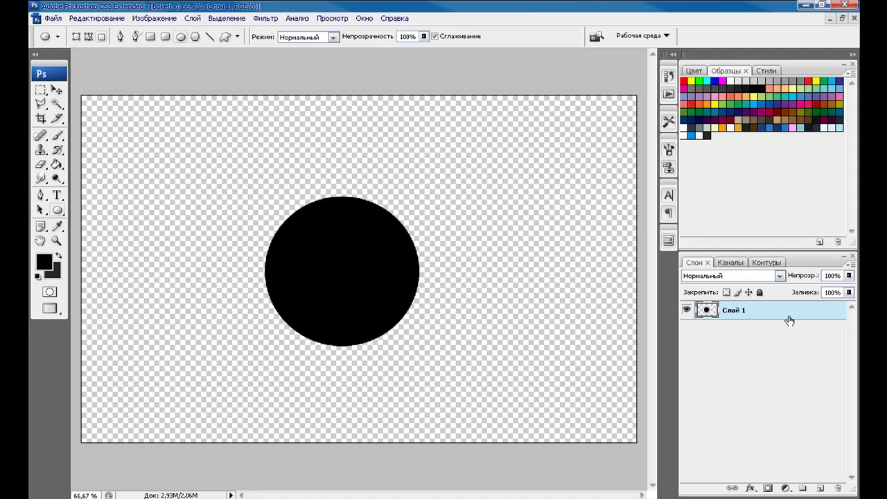
Open the circle layer's blending options and set its fill opacity to 50%.
{"action": "left_click", "coordinate": [193, 18]}
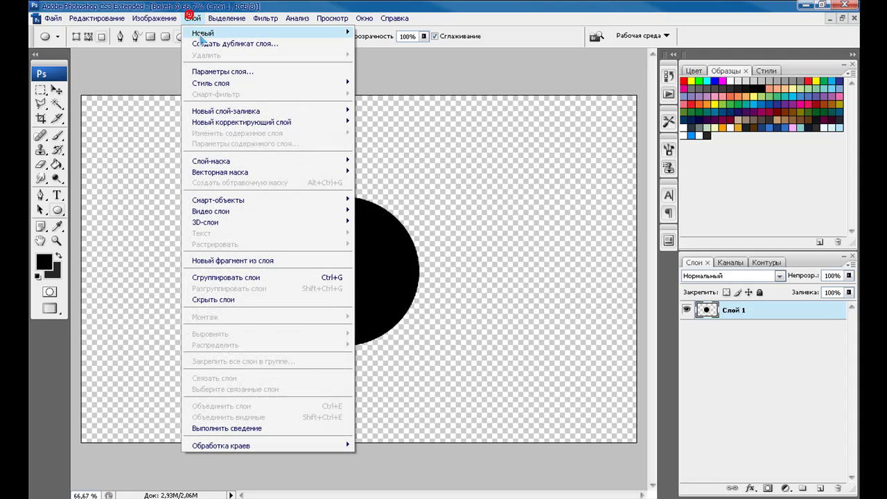
{"action": "mouse_move", "coordinate": [248, 83]}
{"action": "left_click", "coordinate": [366, 83]}
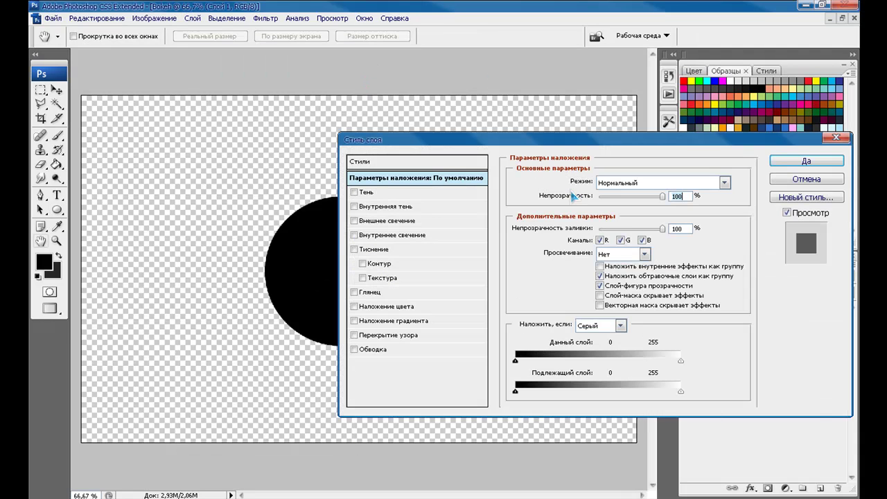
{"action": "left_click", "coordinate": [630, 230]}
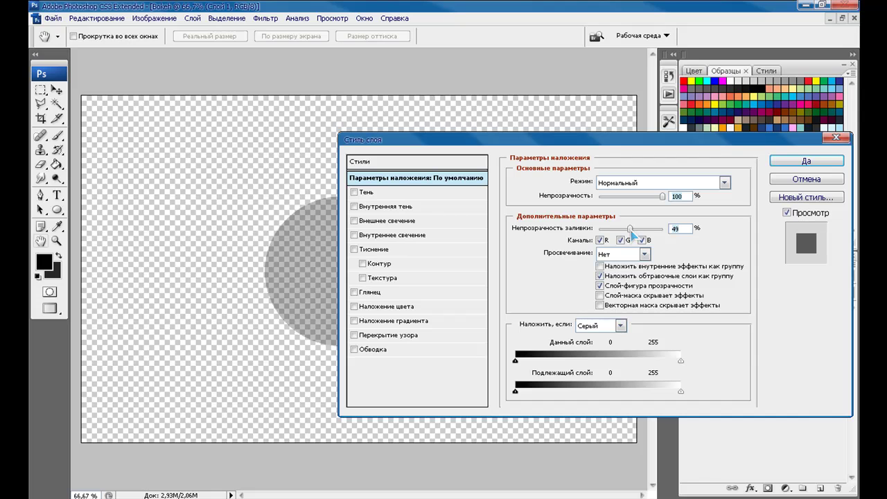
Add a 10-pixel outside stroke in near-black 010101 to the circle and apply the layer style.
{"action": "left_click", "coordinate": [354, 350]}
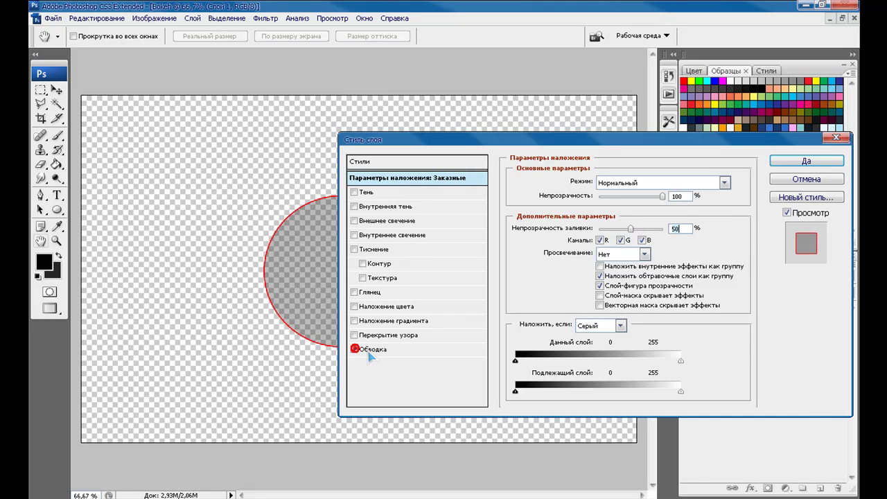
{"action": "left_click", "coordinate": [399, 348]}
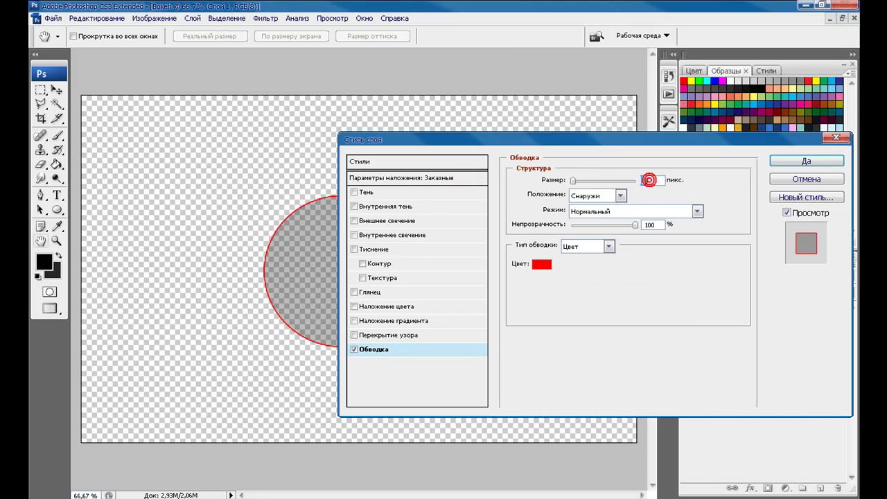
{"action": "type", "text": "10"}
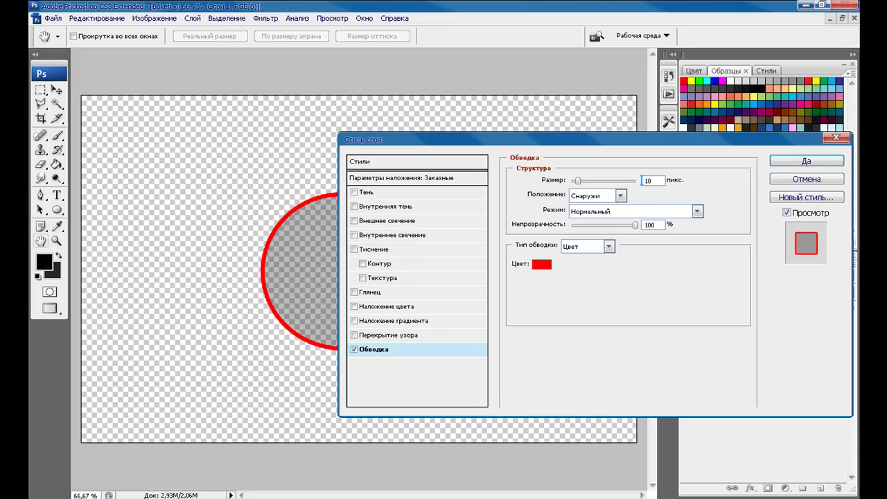
{"action": "left_click", "coordinate": [542, 264]}
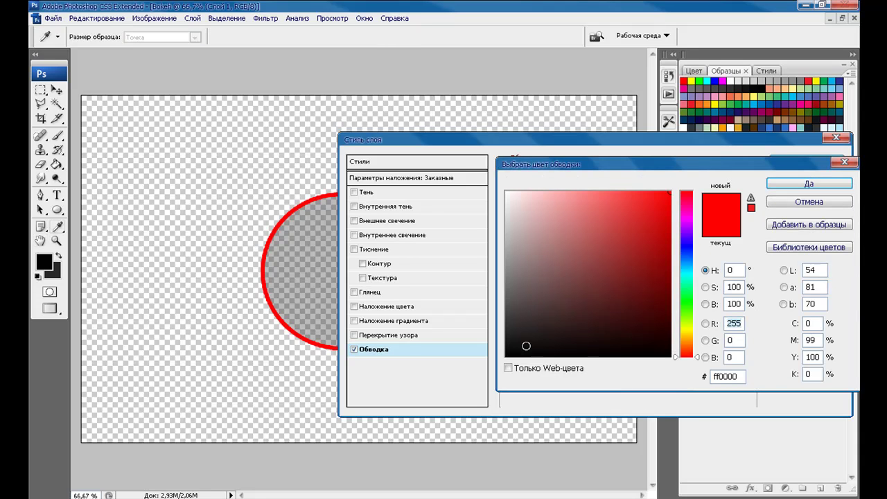
{"action": "left_click", "coordinate": [526, 356]}
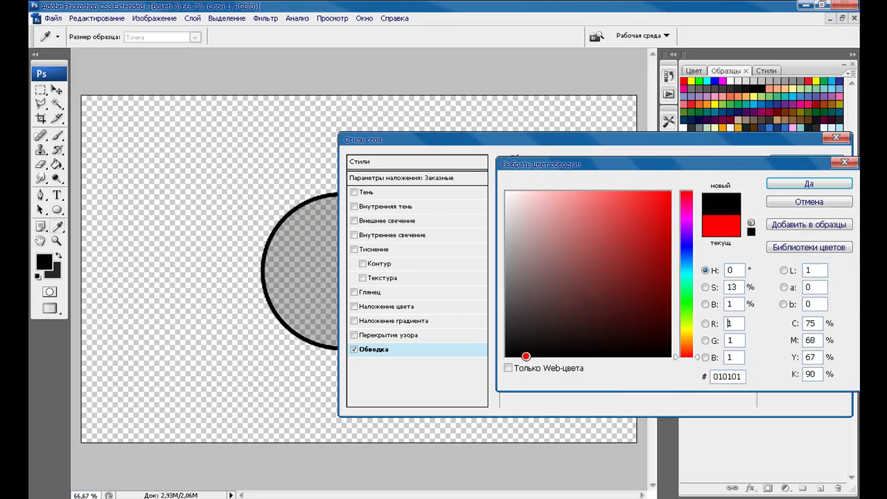
{"action": "left_click", "coordinate": [788, 183]}
{"action": "left_click", "coordinate": [786, 162]}
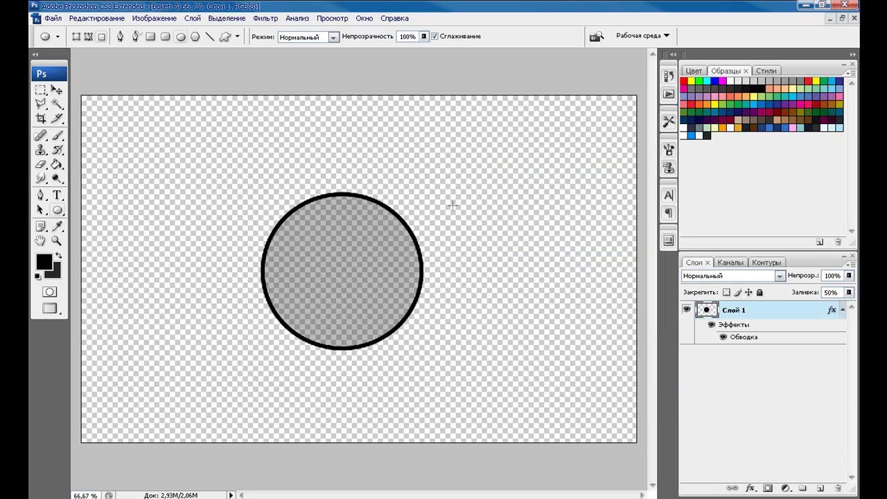
Define the outlined circle as a brush preset named Bokeh.
{"action": "left_click", "coordinate": [104, 18]}
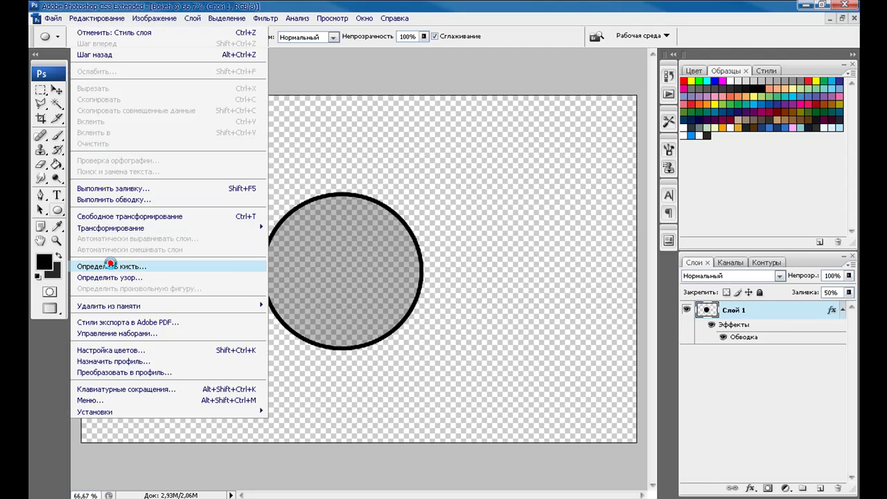
{"action": "left_click", "coordinate": [111, 266]}
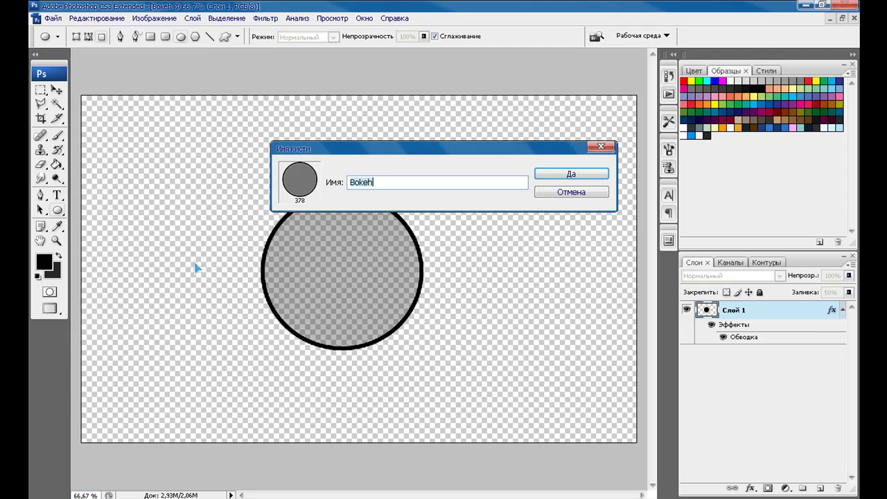
{"action": "left_click", "coordinate": [551, 174]}
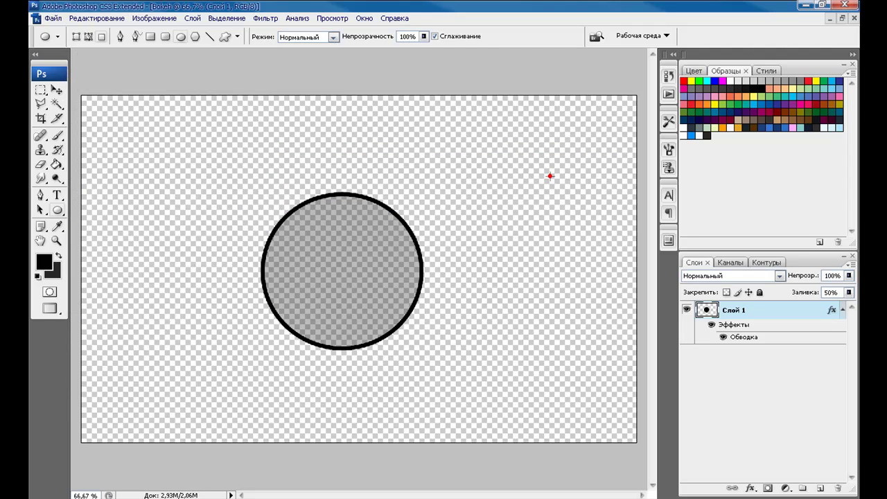
Replace the circle layer with a new empty layer and fill it with dark grey.
{"action": "left_click", "coordinate": [821, 489]}
{"action": "left_click_drag", "start_coordinate": [708, 330], "coordinate": [838, 489]}
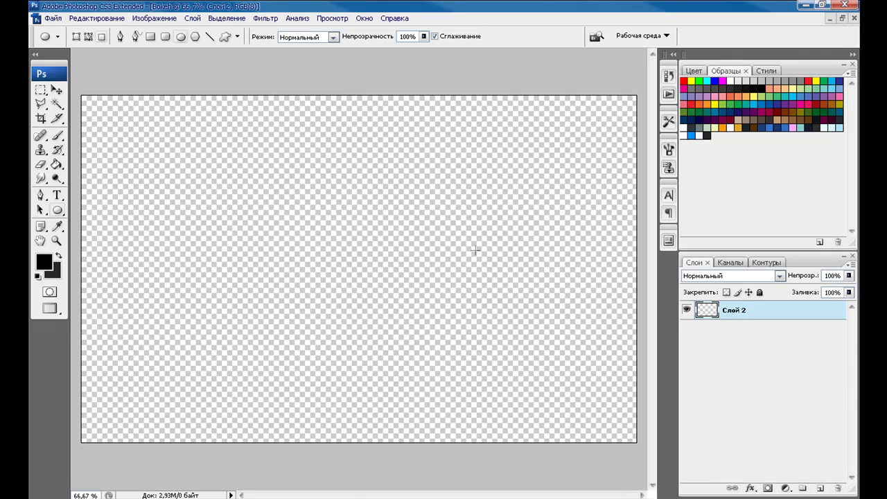
{"action": "left_click", "coordinate": [57, 164]}
{"action": "left_click", "coordinate": [59, 256]}
{"action": "left_click_drag", "start_coordinate": [742, 378], "coordinate": [696, 383]}
{"action": "left_click", "coordinate": [796, 183]}
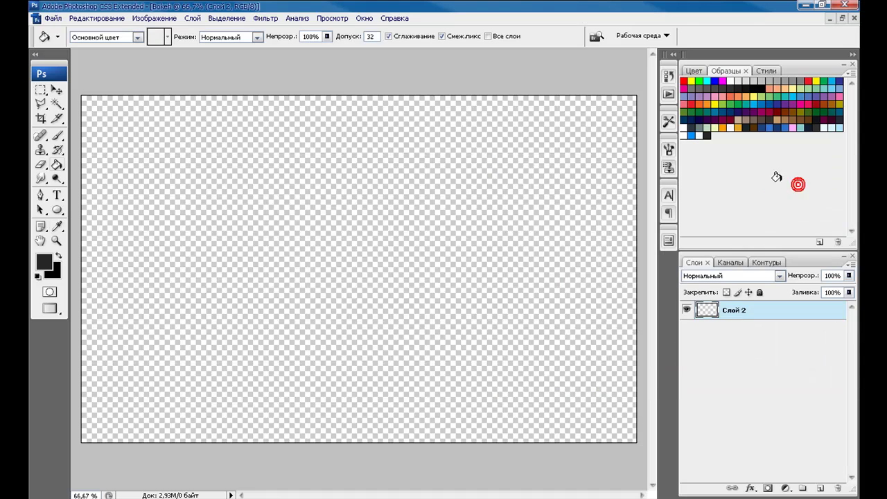
{"action": "left_click", "coordinate": [297, 207]}
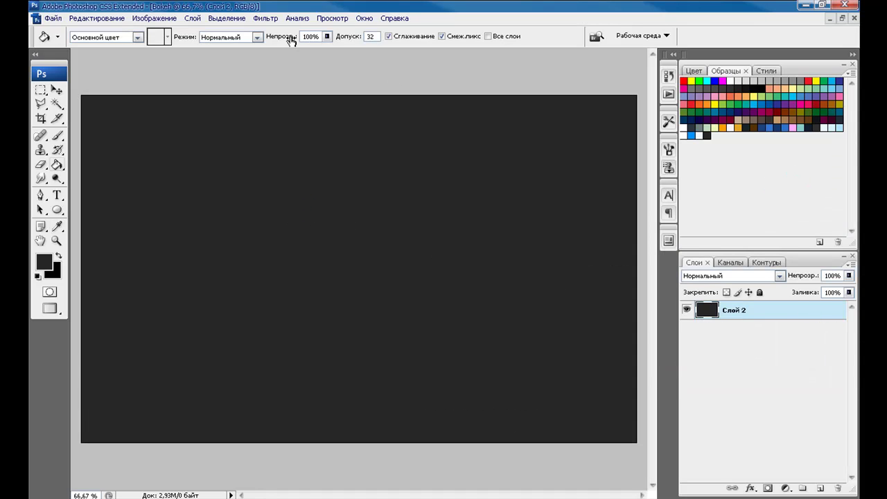
Add a Gradient Overlay to the dark layer using the last preset, running from yellow through cyan and purple to orange.
{"action": "left_click", "coordinate": [192, 18]}
{"action": "mouse_move", "coordinate": [267, 84]}
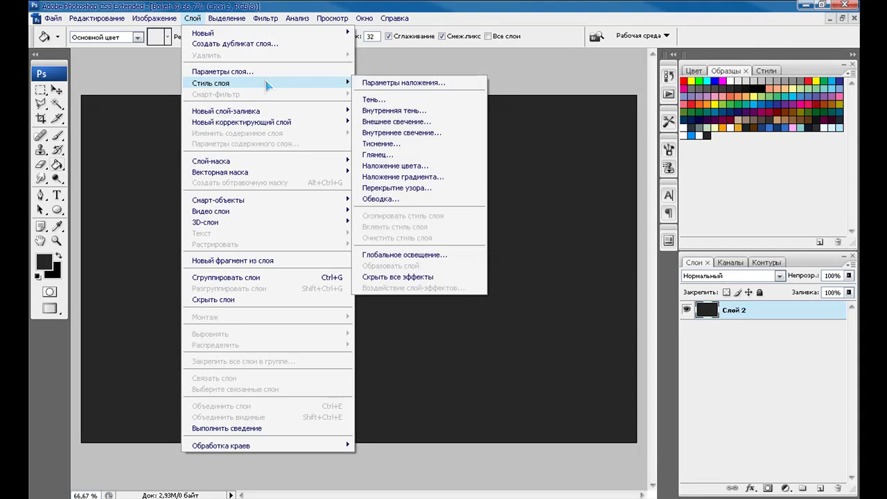
{"action": "left_click", "coordinate": [386, 174]}
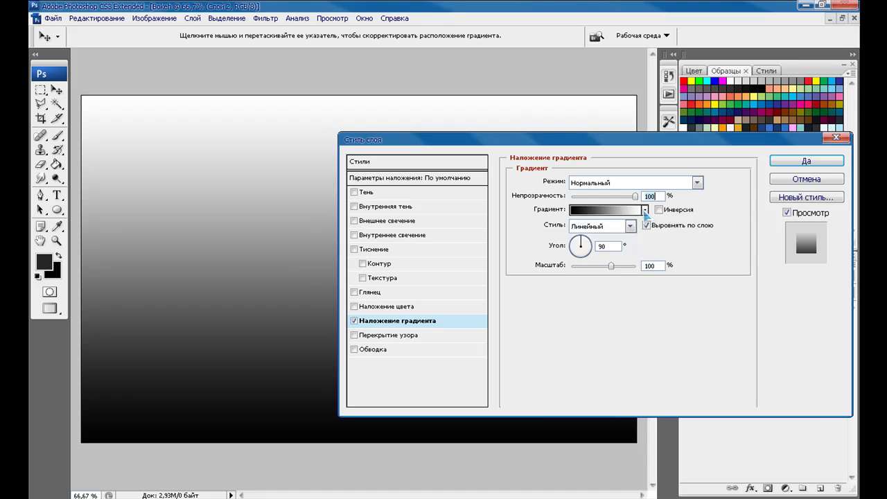
{"action": "left_click", "coordinate": [619, 211]}
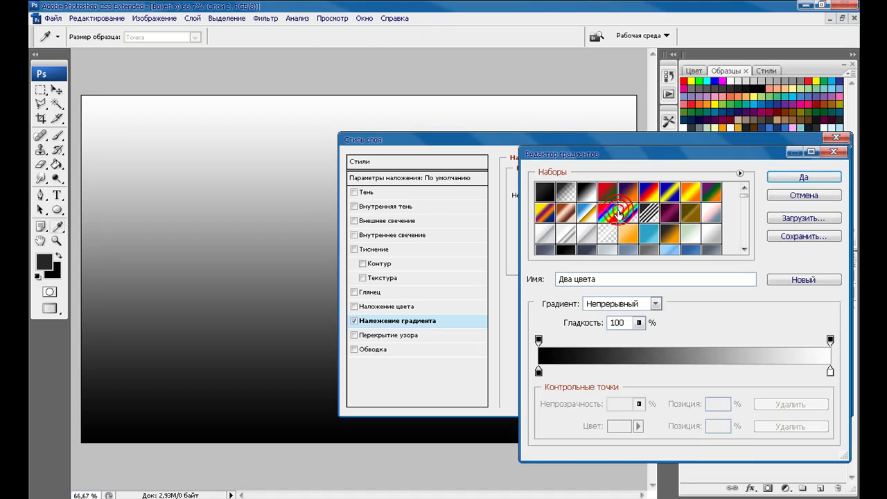
{"action": "left_click_drag", "start_coordinate": [615, 159], "coordinate": [568, 133]}
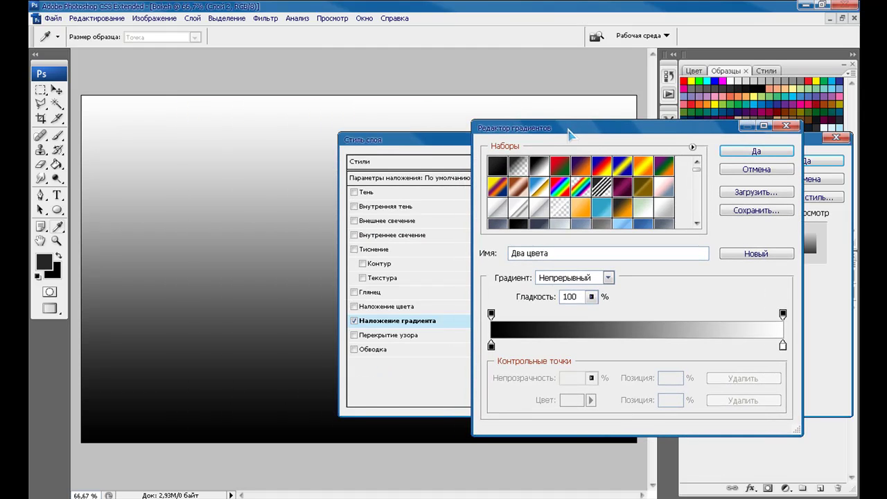
{"action": "left_click_drag", "start_coordinate": [698, 177], "coordinate": [698, 228]}
{"action": "left_click", "coordinate": [518, 220]}
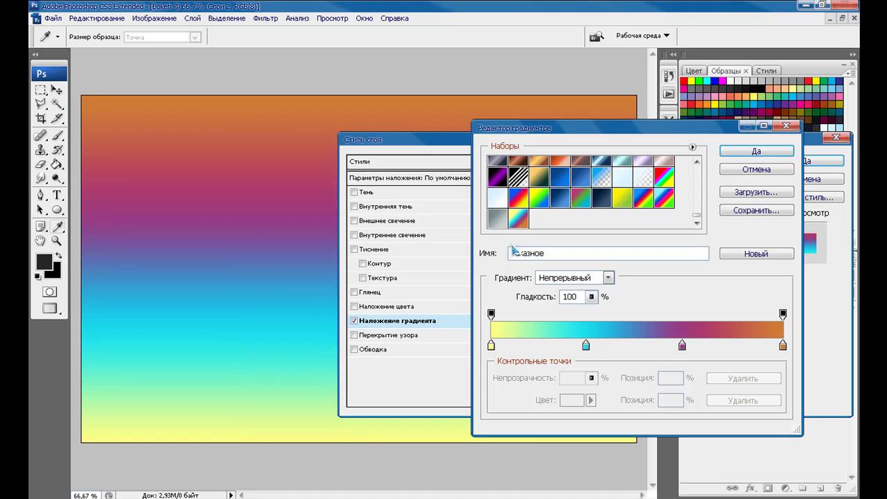
{"action": "left_click", "coordinate": [745, 152]}
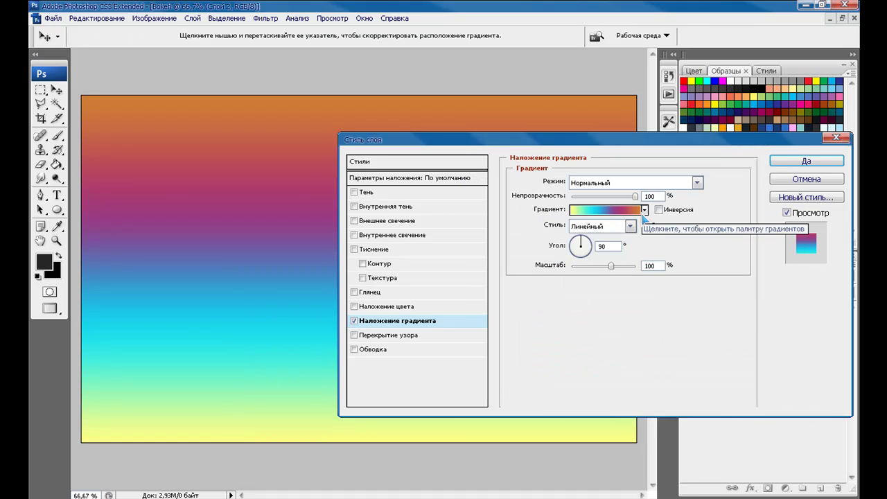
Set the gradient overlay's blend mode to Overlay (Перекрытие) and its angle to 45°, with Align with Layer off, and apply it.
{"action": "left_click", "coordinate": [613, 183]}
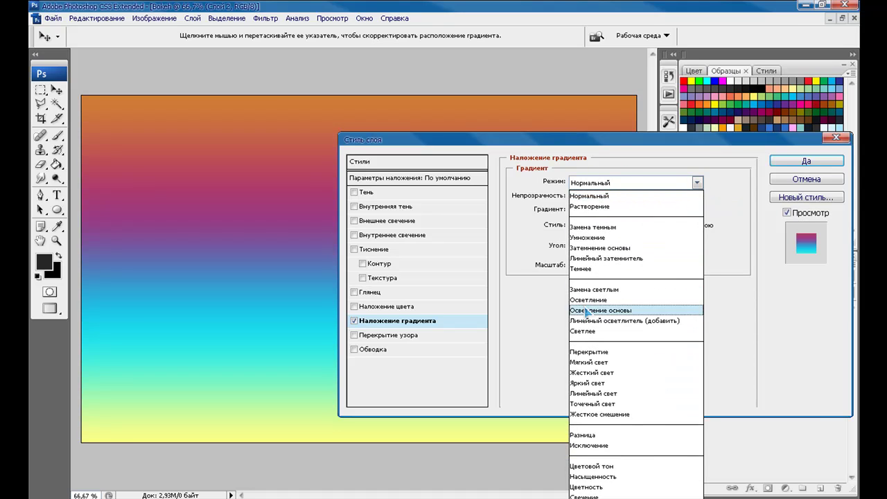
{"action": "left_click", "coordinate": [589, 352]}
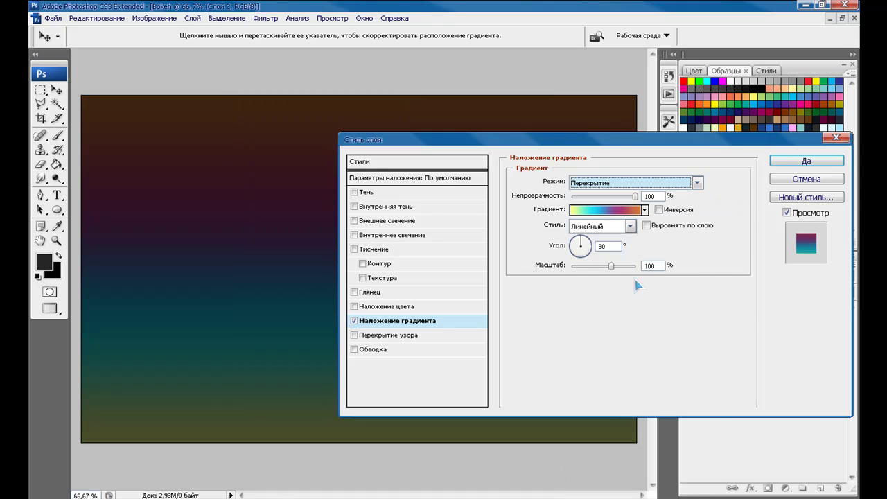
{"action": "left_click", "coordinate": [608, 246]}
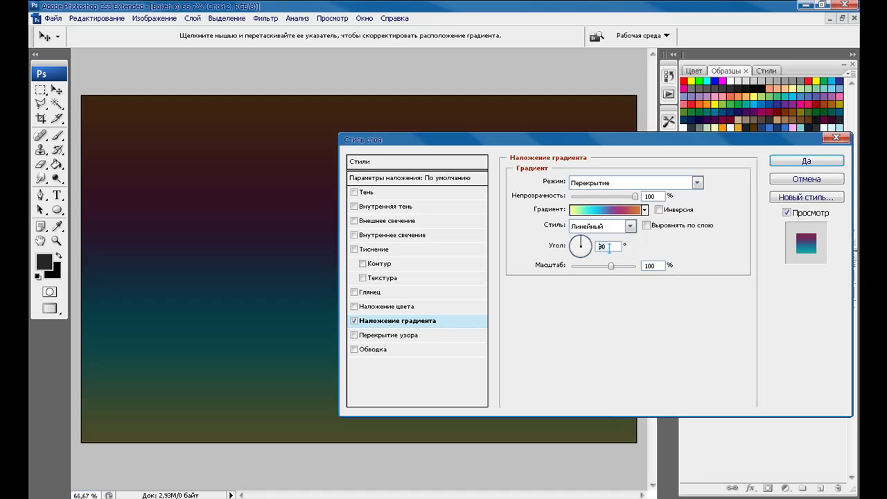
{"action": "type", "text": "45"}
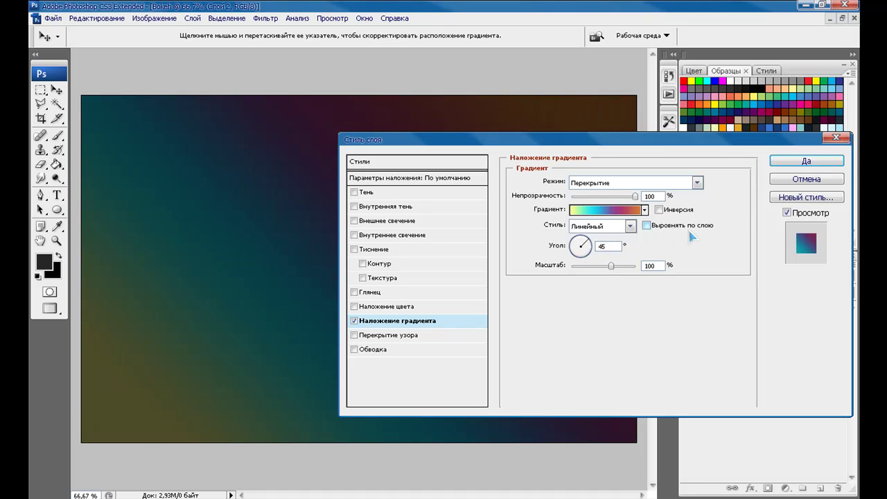
{"action": "left_click", "coordinate": [778, 161]}
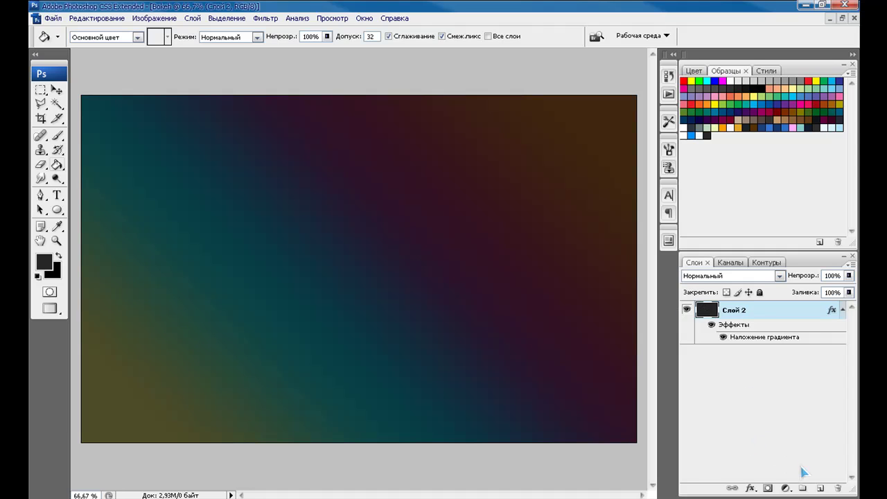
Create a layer group above the gradient layer and set its blend mode to Vivid Light (Яркий свет).
{"action": "left_click", "coordinate": [803, 489]}
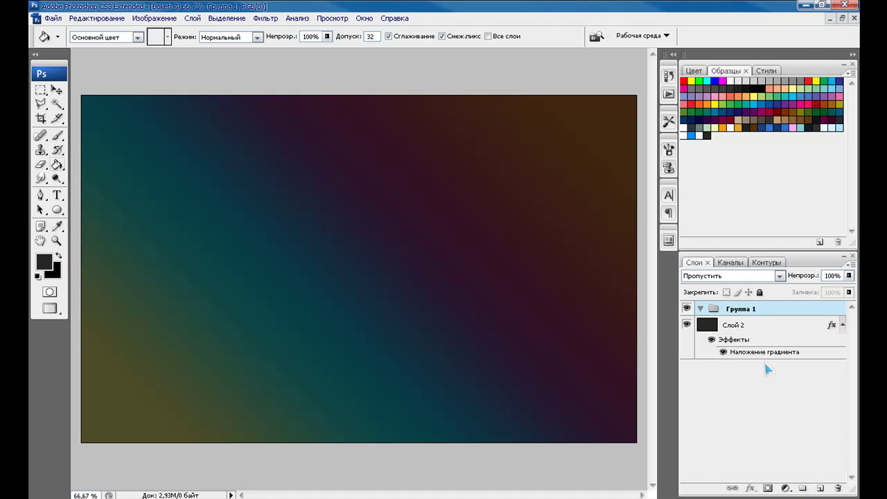
{"action": "left_click", "coordinate": [721, 276]}
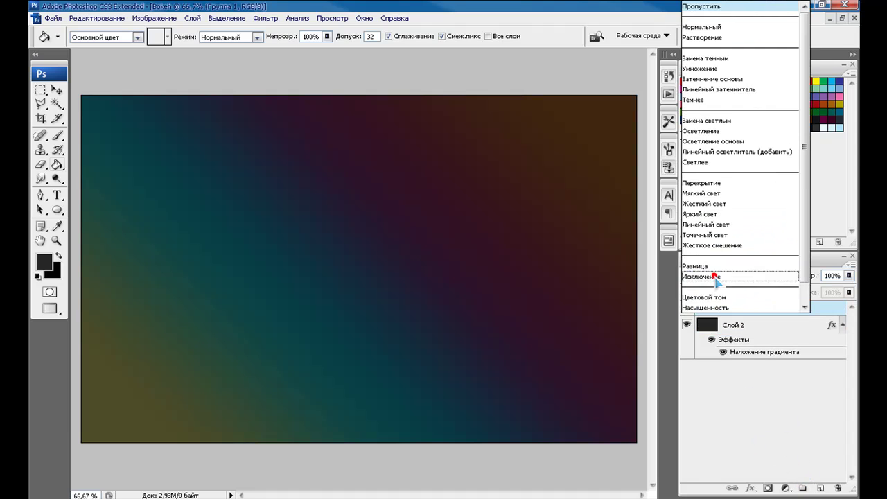
{"action": "left_click", "coordinate": [698, 211]}
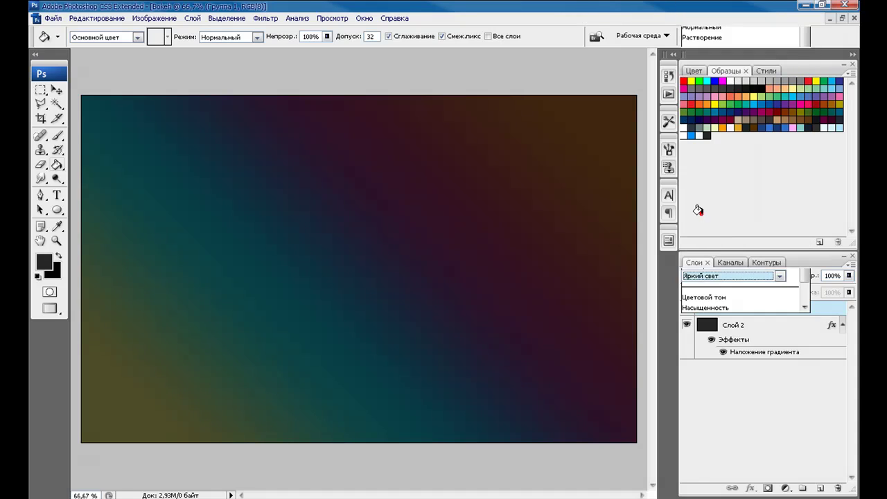
Add a new layer inside the group and set up the Brush tool with the 378 px circle tip and white foreground colour.
{"action": "left_click", "coordinate": [819, 489]}
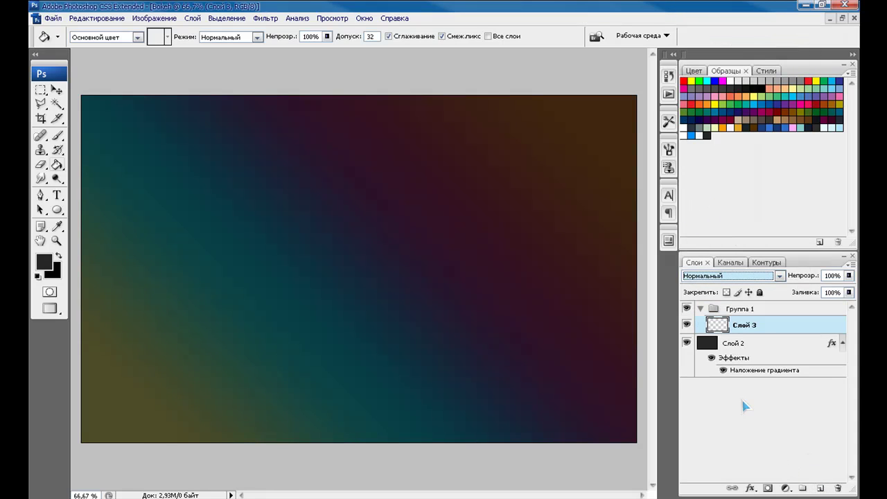
{"action": "left_click", "coordinate": [59, 137]}
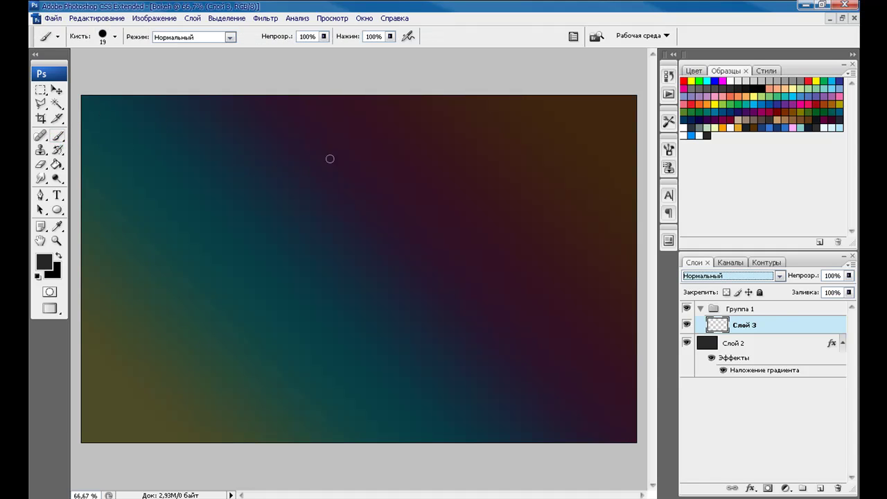
{"action": "right_click", "coordinate": [340, 149]}
{"action": "left_click_drag", "start_coordinate": [633, 263], "coordinate": [638, 350]}
{"action": "left_click", "coordinate": [405, 352]}
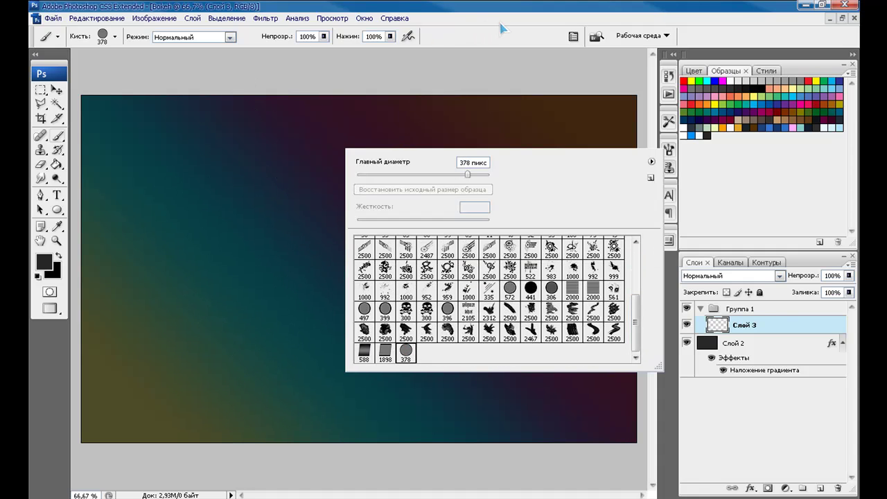
{"action": "left_click", "coordinate": [519, 41]}
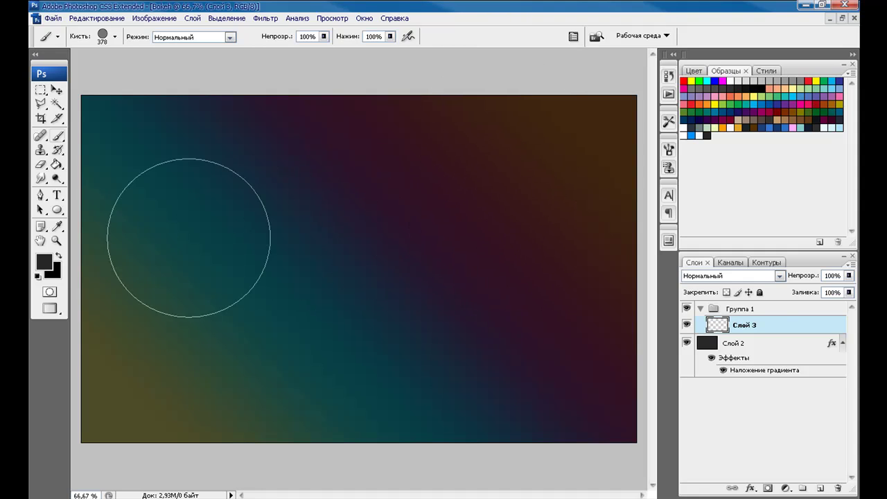
{"action": "left_click", "coordinate": [38, 278]}
{"action": "left_click", "coordinate": [58, 256]}
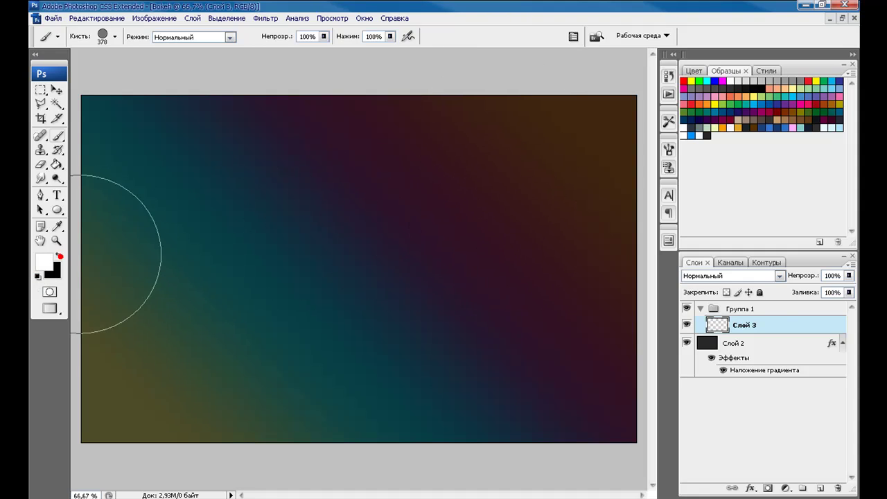
{"action": "left_click", "coordinate": [455, 199]}
{"action": "mouse_move", "coordinate": [451, 199]}
{"action": "left_mouse_down"}
{"action": "mouse_move", "coordinate": [343, 257]}
{"action": "mouse_move", "coordinate": [173, 190]}
{"action": "mouse_move", "coordinate": [188, 298]}
{"action": "mouse_move", "coordinate": [377, 316]}
{"action": "mouse_move", "coordinate": [456, 257]}
{"action": "left_mouse_up"}
{"action": "key", "text": "ctrl+z"}
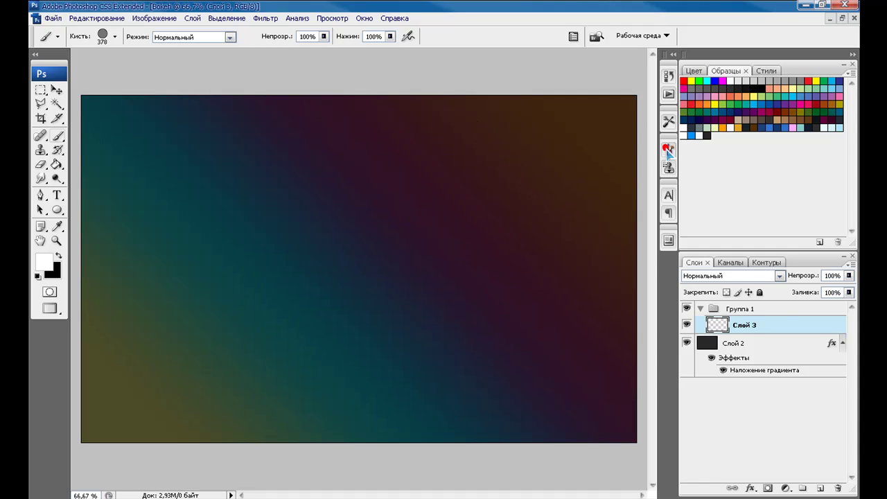
Set the circle brush's spacing (Интервалы) to 145% and enable Shape Dynamics (Динамика формы) with size jitter at 100%.
{"action": "left_click", "coordinate": [668, 150]}
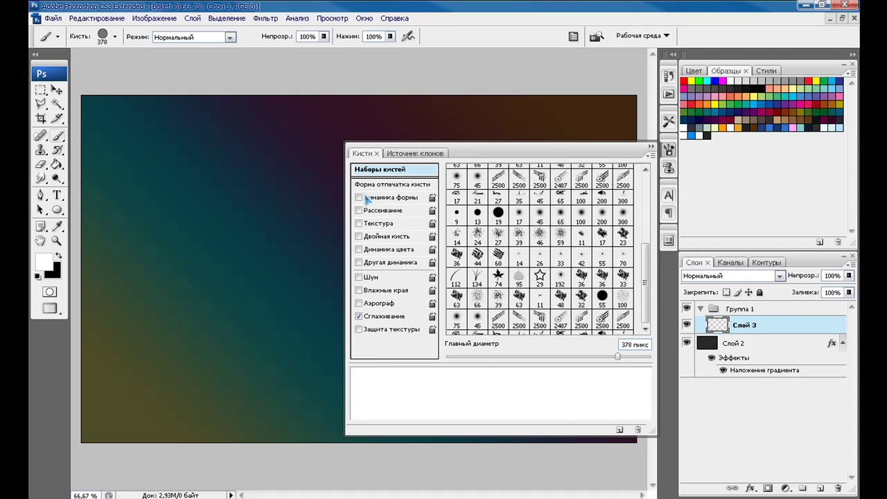
{"action": "left_click", "coordinate": [369, 185]}
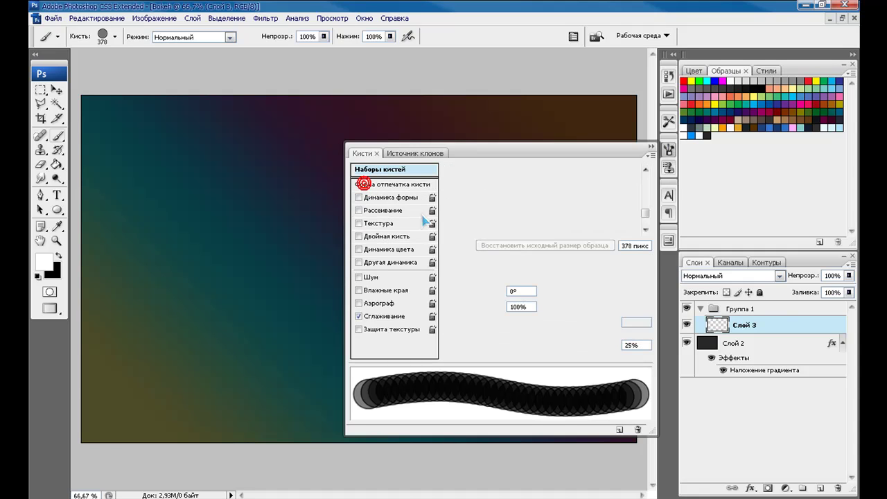
{"action": "left_click_drag", "start_coordinate": [476, 363], "coordinate": [573, 361]}
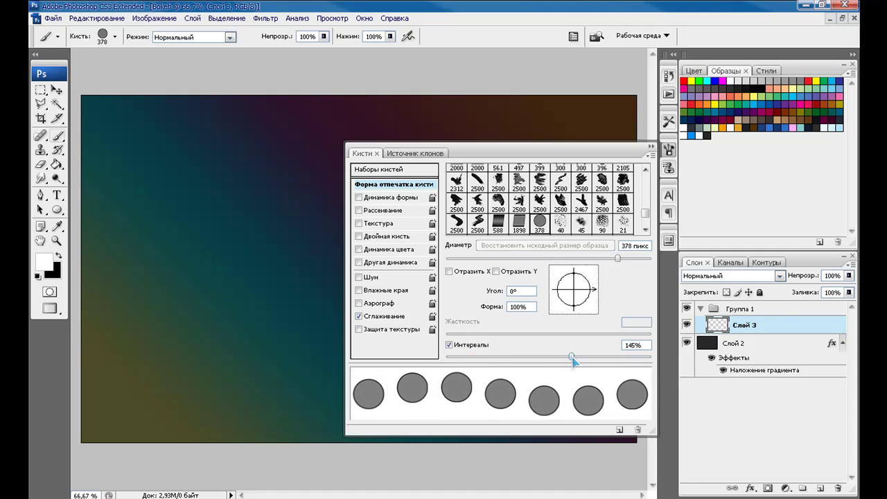
{"action": "left_click", "coordinate": [358, 197]}
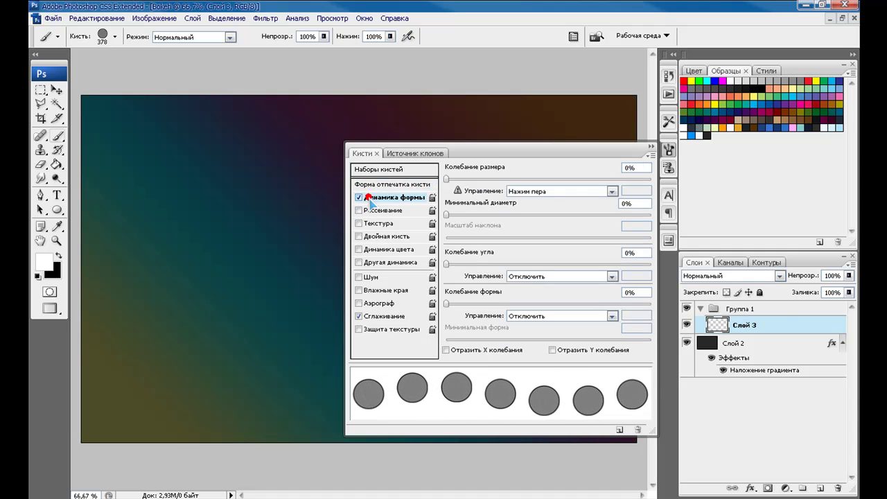
{"action": "left_click_drag", "start_coordinate": [448, 181], "coordinate": [655, 181]}
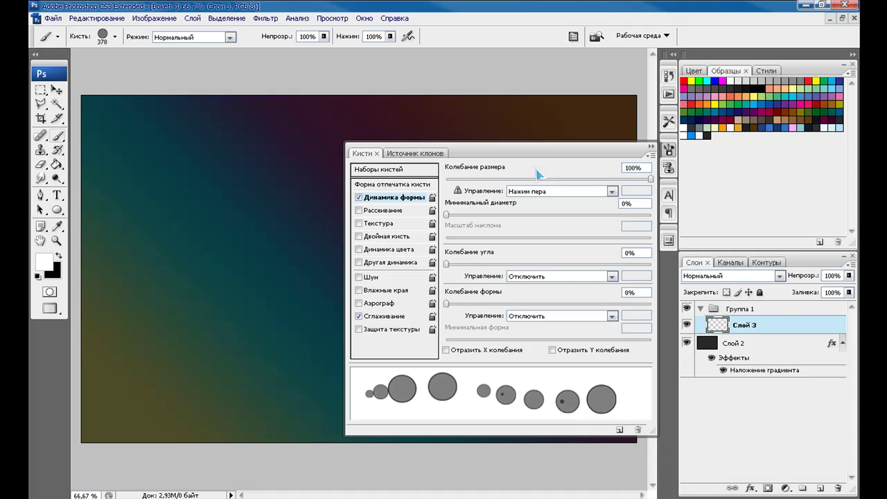
Enable Scattering (Рассеивание) and Other Dynamics (Другая динамика) for the circle brush and put the brush settings away.
{"action": "left_click", "coordinate": [359, 211]}
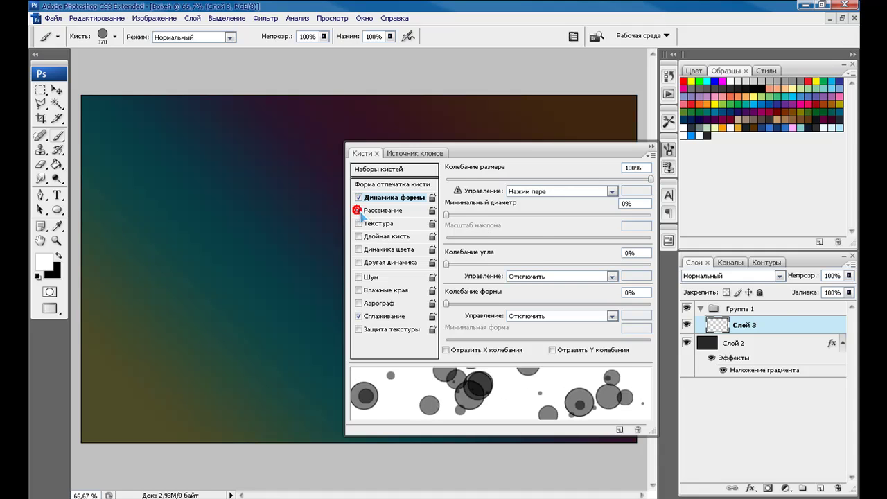
{"action": "left_click", "coordinate": [384, 212]}
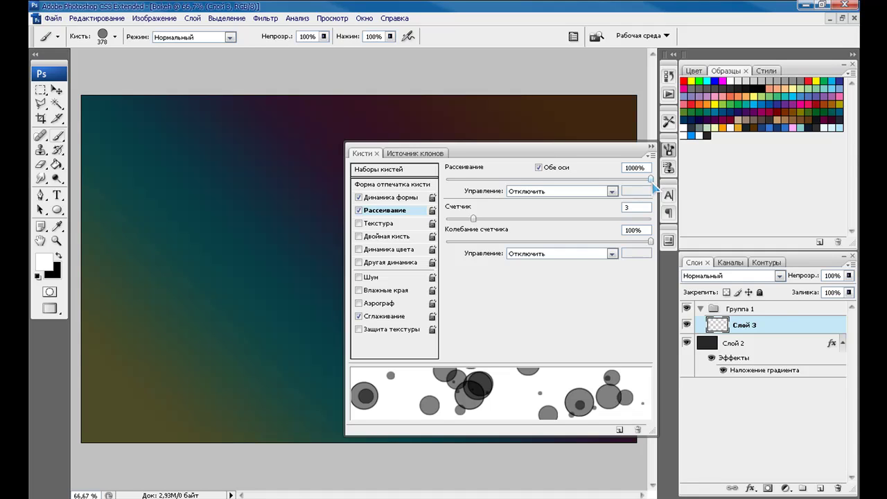
{"action": "left_click", "coordinate": [358, 262]}
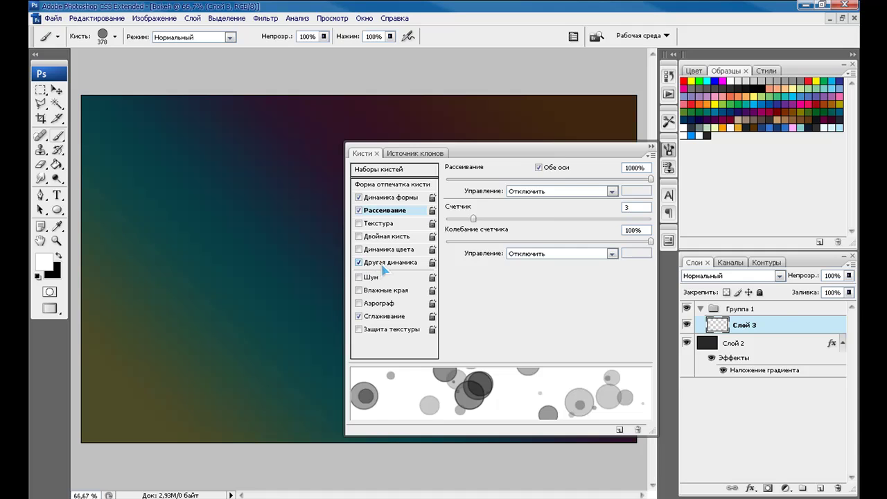
{"action": "left_click", "coordinate": [385, 262]}
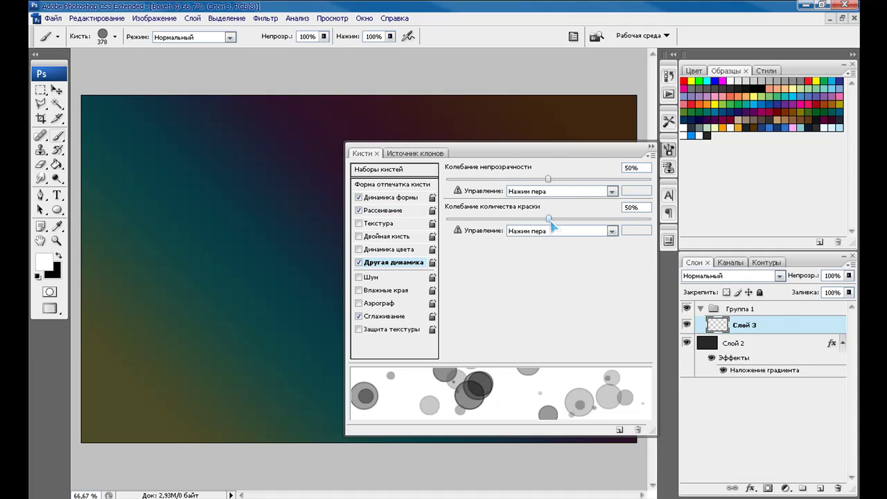
{"action": "left_click", "coordinate": [651, 147]}
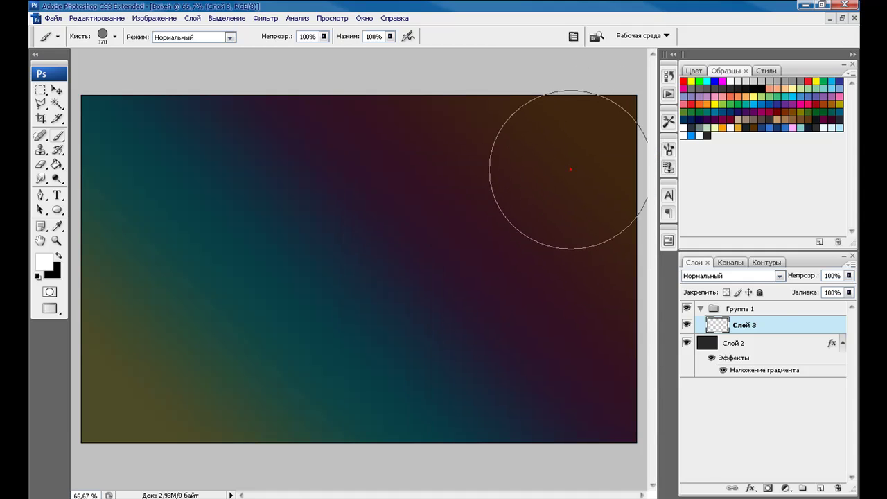
Paint scattered white circles across the whole canvas on the group's first layer and undo the last stroke.
{"action": "left_click", "coordinate": [571, 169]}
{"action": "mouse_move", "coordinate": [203, 189]}
{"action": "left_mouse_down"}
{"action": "mouse_move", "coordinate": [198, 220]}
{"action": "mouse_move", "coordinate": [296, 372]}
{"action": "mouse_move", "coordinate": [493, 381]}
{"action": "mouse_move", "coordinate": [485, 294]}
{"action": "mouse_move", "coordinate": [416, 228]}
{"action": "mouse_move", "coordinate": [535, 356]}
{"action": "mouse_move", "coordinate": [475, 396]}
{"action": "mouse_move", "coordinate": [164, 391]}
{"action": "mouse_move", "coordinate": [351, 184]}
{"action": "mouse_move", "coordinate": [357, 159]}
{"action": "mouse_move", "coordinate": [433, 116]}
{"action": "mouse_move", "coordinate": [459, 150]}
{"action": "mouse_move", "coordinate": [442, 148]}
{"action": "mouse_move", "coordinate": [568, 301]}
{"action": "left_mouse_up"}
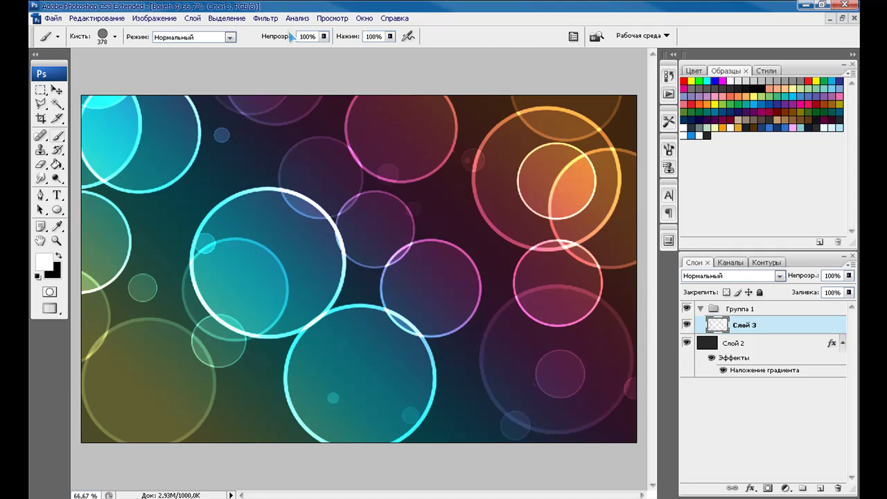
{"action": "key", "text": "ctrl+z"}
Apply a Gaussian Blur (Размытие по Гауссу) with a 40-pixel radius to the layer of painted circles.
{"action": "left_click", "coordinate": [264, 18]}
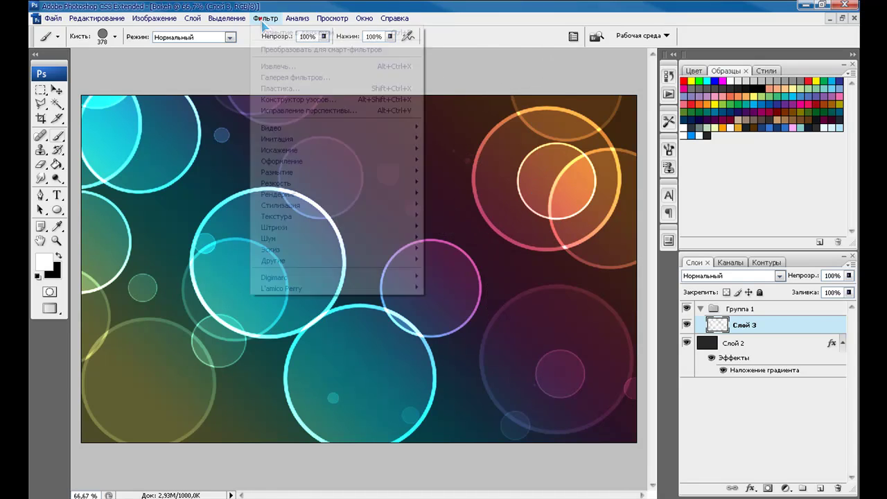
{"action": "mouse_move", "coordinate": [357, 178]}
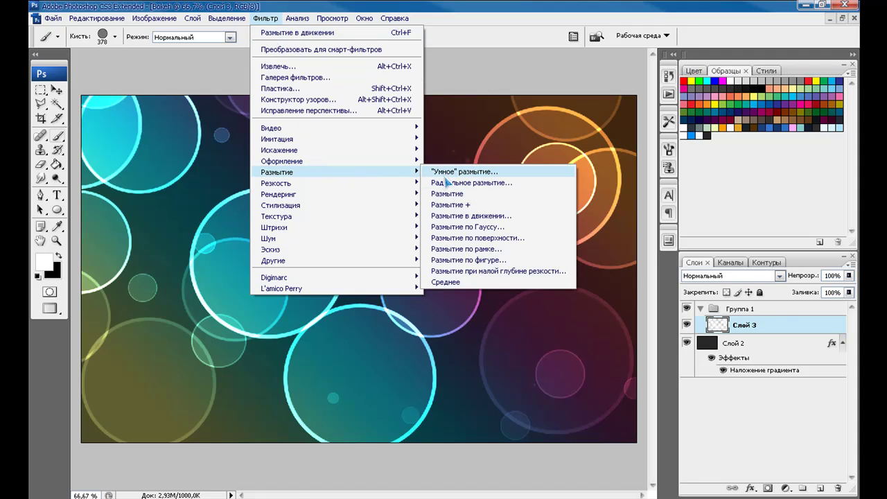
{"action": "left_click", "coordinate": [459, 228]}
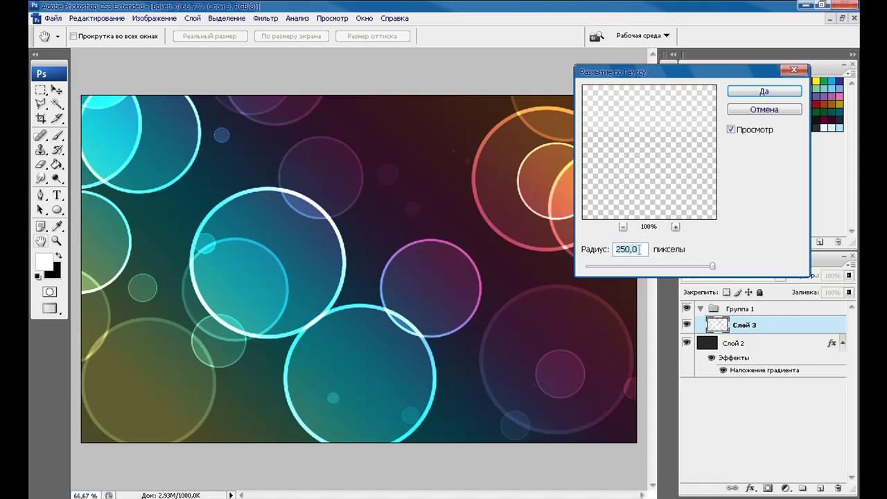
{"action": "type", "text": "40"}
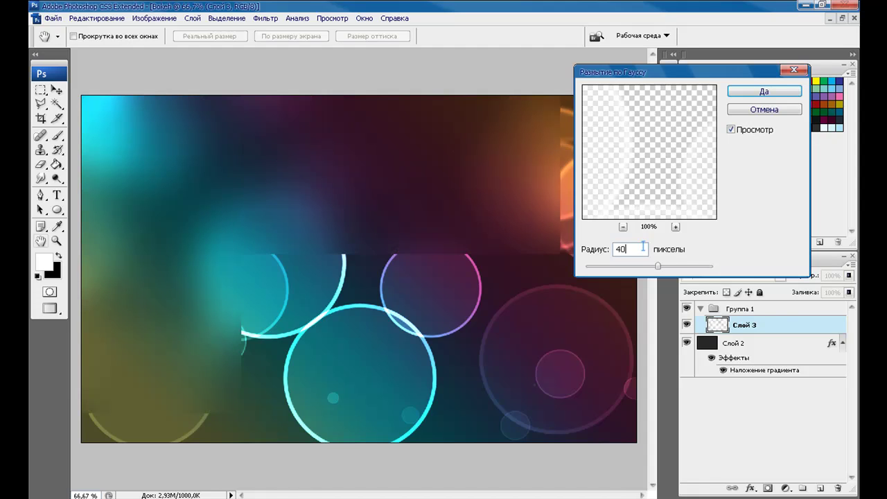
{"action": "left_click", "coordinate": [761, 92]}
{"action": "key", "text": "b"}
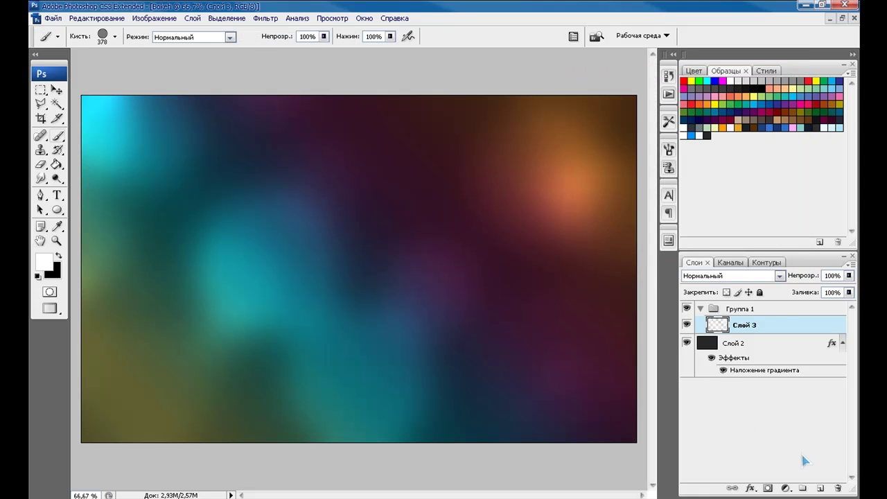
Add a second layer in the group and paint scattered circles of varied sizes over the blurred background.
{"action": "left_click", "coordinate": [819, 490]}
{"action": "mouse_move", "coordinate": [557, 185]}
{"action": "left_mouse_down"}
{"action": "mouse_move", "coordinate": [440, 165]}
{"action": "mouse_move", "coordinate": [415, 191]}
{"action": "left_mouse_up"}
{"action": "left_click", "coordinate": [247, 198]}
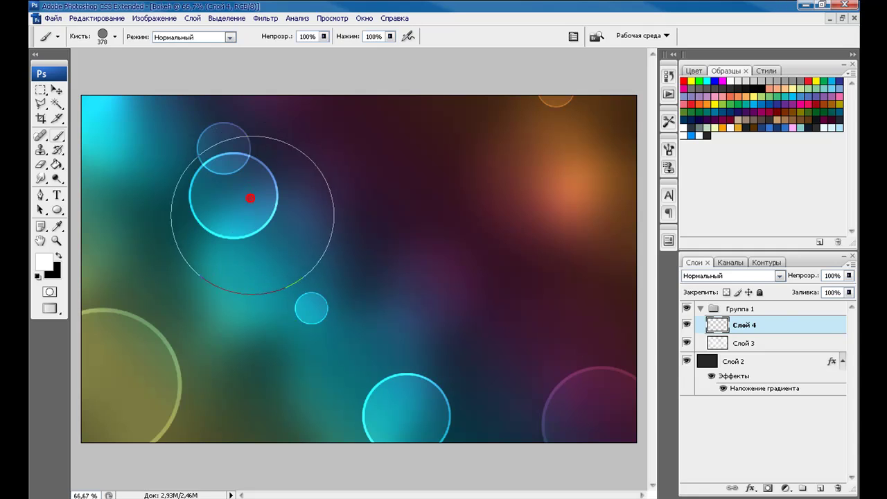
{"action": "left_click", "coordinate": [547, 229]}
{"action": "left_click", "coordinate": [462, 164]}
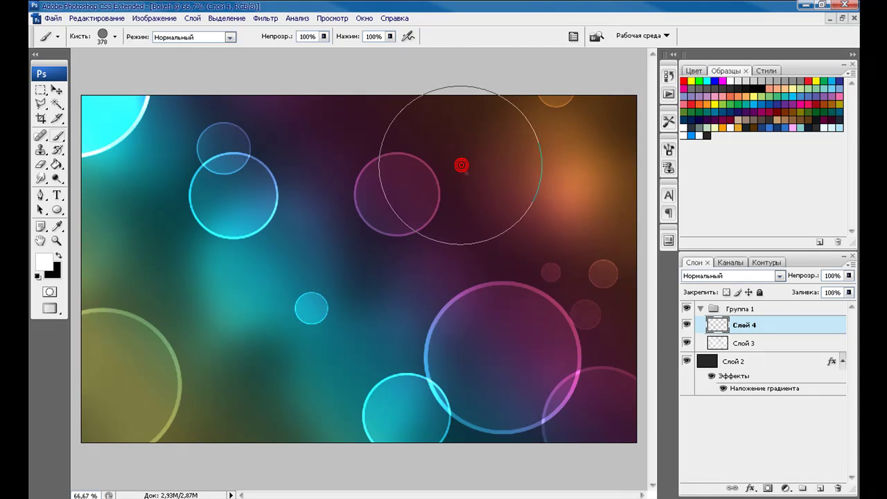
{"action": "mouse_move", "coordinate": [504, 143]}
{"action": "left_mouse_down"}
{"action": "mouse_move", "coordinate": [534, 178]}
{"action": "mouse_move", "coordinate": [327, 257]}
{"action": "mouse_move", "coordinate": [291, 291]}
{"action": "mouse_move", "coordinate": [199, 255]}
{"action": "mouse_move", "coordinate": [359, 205]}
{"action": "mouse_move", "coordinate": [471, 201]}
{"action": "mouse_move", "coordinate": [481, 315]}
{"action": "left_mouse_up"}
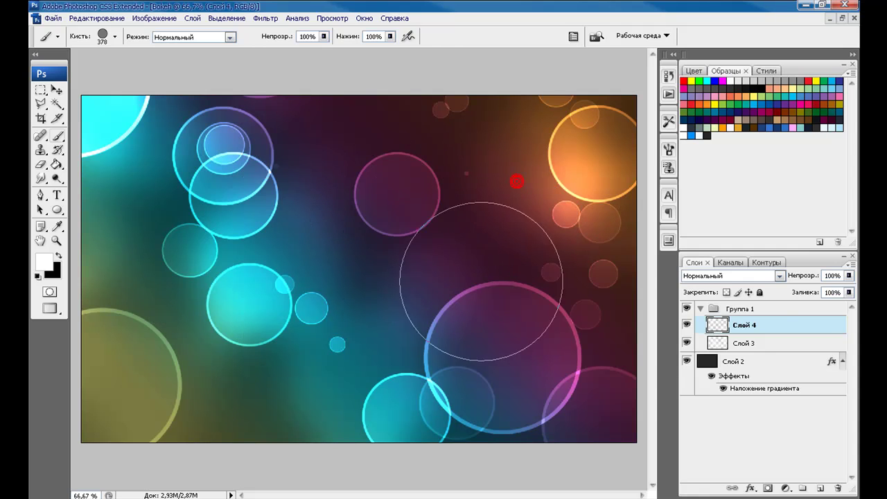
{"action": "mouse_move", "coordinate": [355, 129]}
{"action": "left_mouse_down"}
{"action": "mouse_move", "coordinate": [485, 284]}
{"action": "mouse_move", "coordinate": [313, 356]}
{"action": "mouse_move", "coordinate": [278, 402]}
{"action": "mouse_move", "coordinate": [168, 224]}
{"action": "mouse_move", "coordinate": [340, 242]}
{"action": "mouse_move", "coordinate": [422, 268]}
{"action": "mouse_move", "coordinate": [431, 259]}
{"action": "left_mouse_up"}
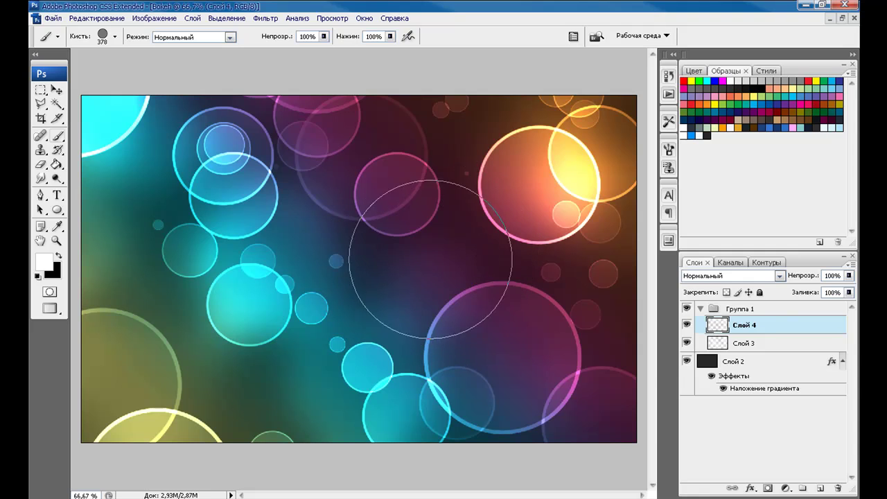
Apply a Gaussian Blur with a 4-pixel radius to the second layer of circles.
{"action": "left_click", "coordinate": [265, 21]}
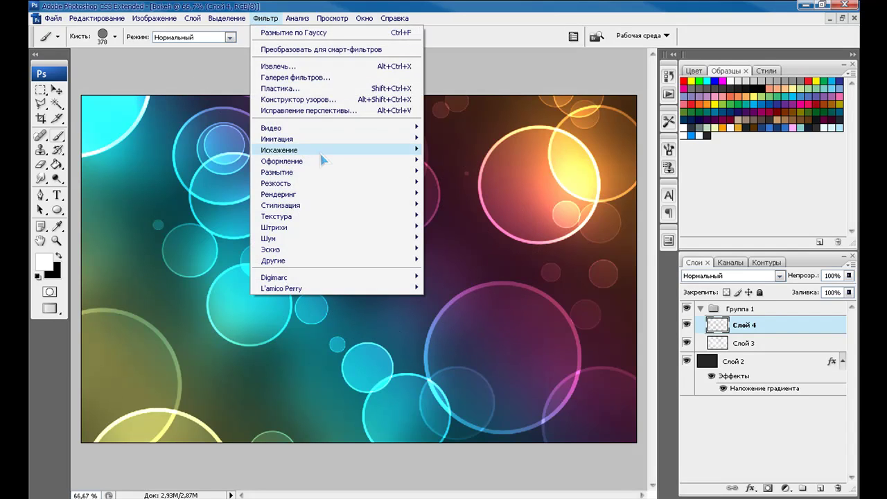
{"action": "mouse_move", "coordinate": [326, 174]}
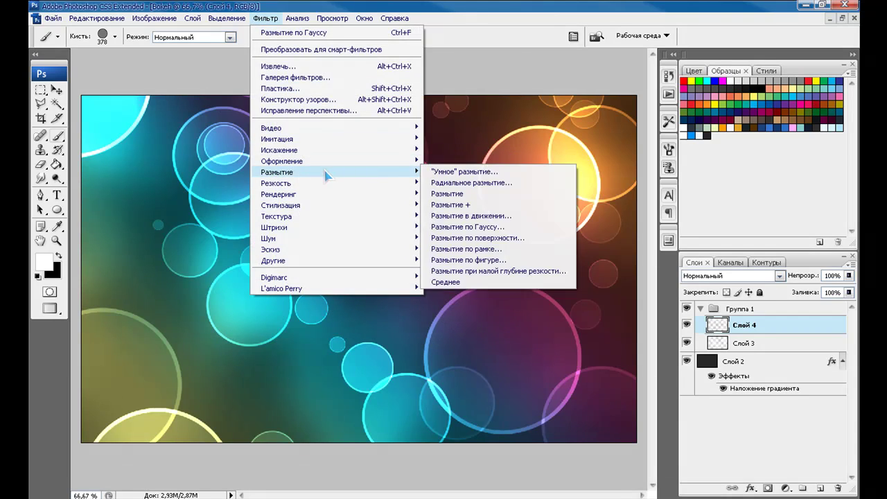
{"action": "left_click", "coordinate": [466, 227]}
{"action": "type", "text": "4"}
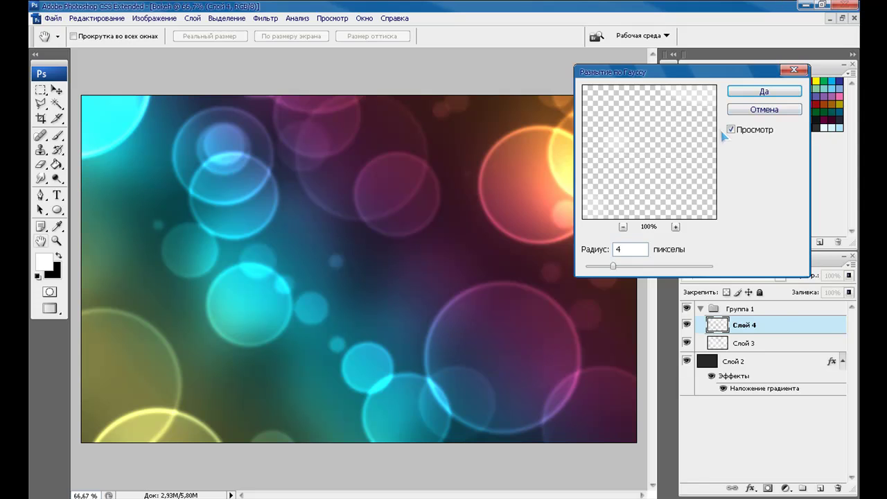
{"action": "left_click", "coordinate": [765, 92]}
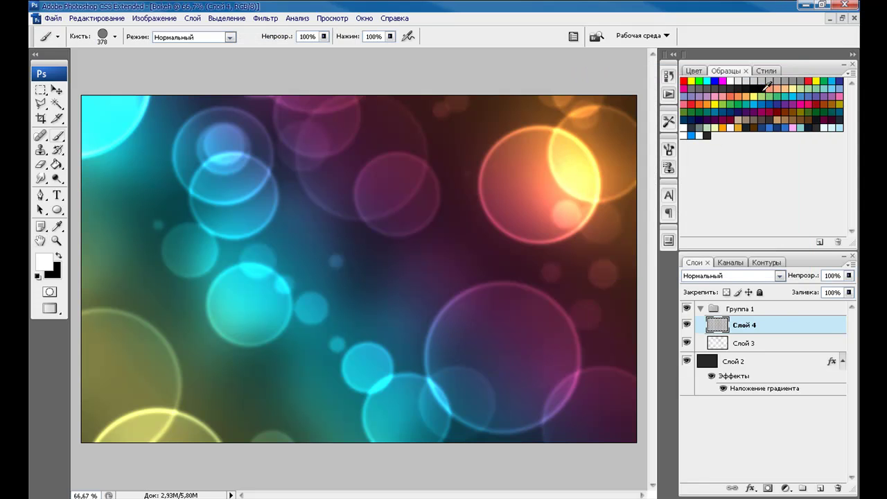
Add a third layer in the group and paint more scattered circles over the softened ones.
{"action": "left_click", "coordinate": [823, 490]}
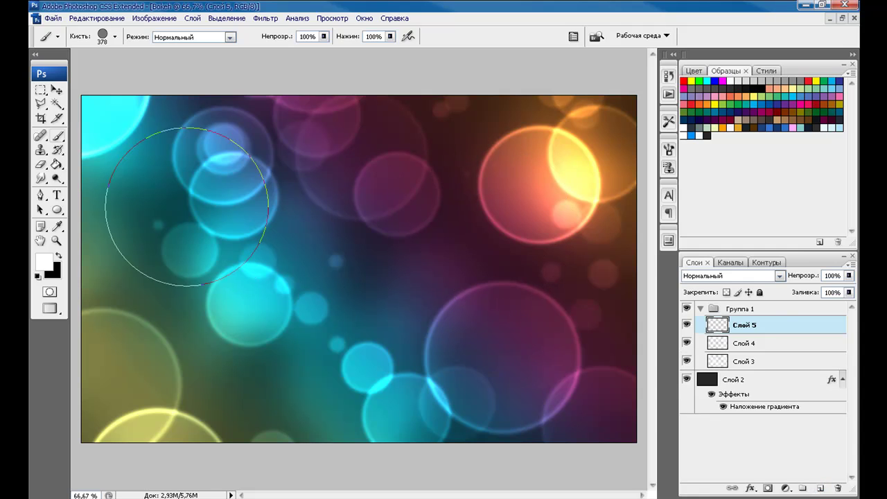
{"action": "left_click", "coordinate": [187, 224]}
{"action": "mouse_move", "coordinate": [326, 233]}
{"action": "left_mouse_down"}
{"action": "mouse_move", "coordinate": [382, 278]}
{"action": "mouse_move", "coordinate": [436, 169]}
{"action": "mouse_move", "coordinate": [453, 154]}
{"action": "left_mouse_up"}
{"action": "left_click", "coordinate": [513, 141]}
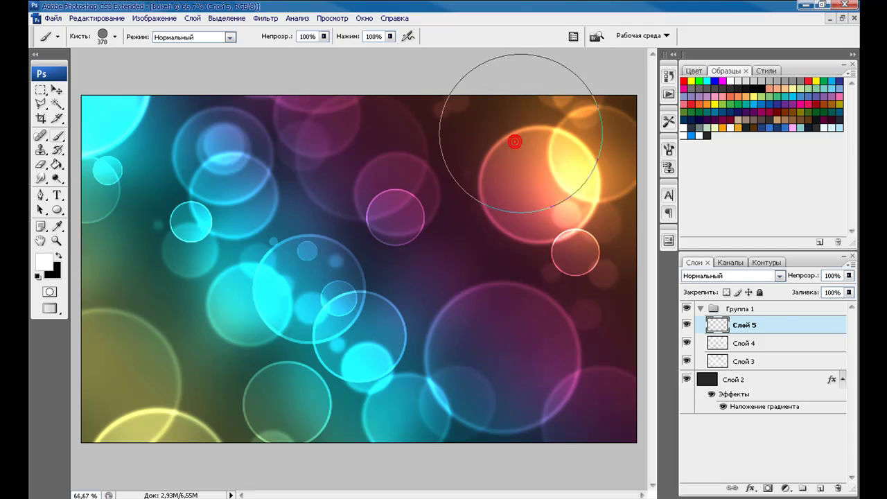
{"action": "left_click", "coordinate": [488, 105]}
{"action": "left_click", "coordinate": [412, 69]}
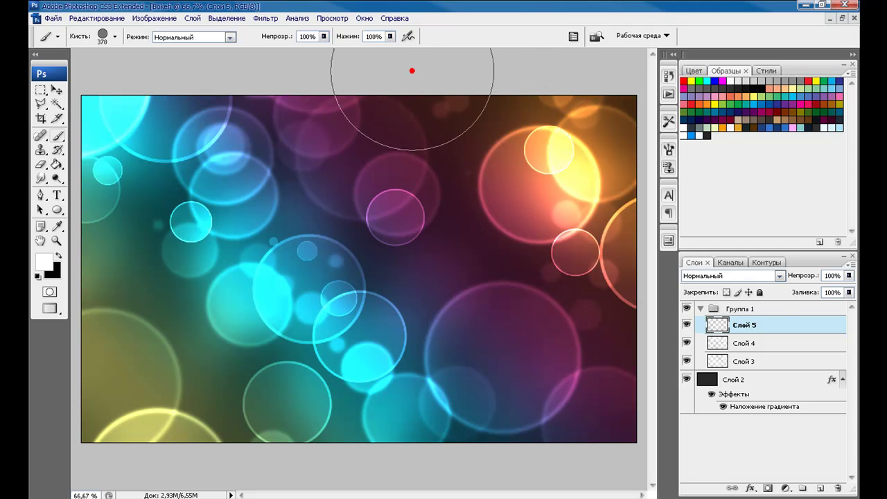
{"action": "left_click", "coordinate": [474, 113]}
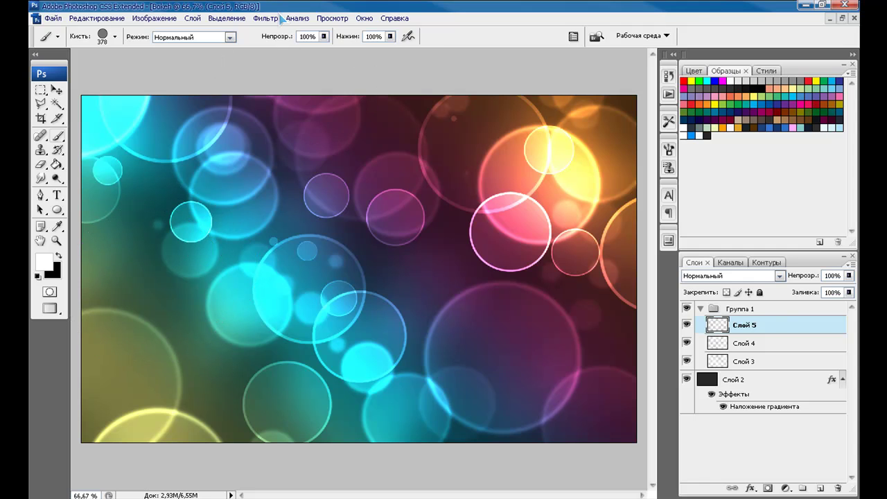
Apply a Gaussian Blur with a 1-pixel radius to the third layer of circles.
{"action": "left_click", "coordinate": [280, 19]}
{"action": "mouse_move", "coordinate": [354, 174]}
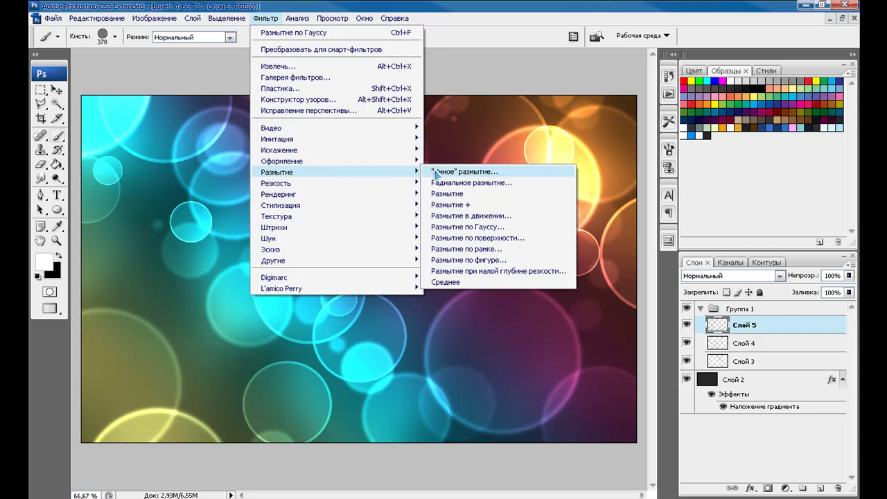
{"action": "left_click", "coordinate": [468, 227]}
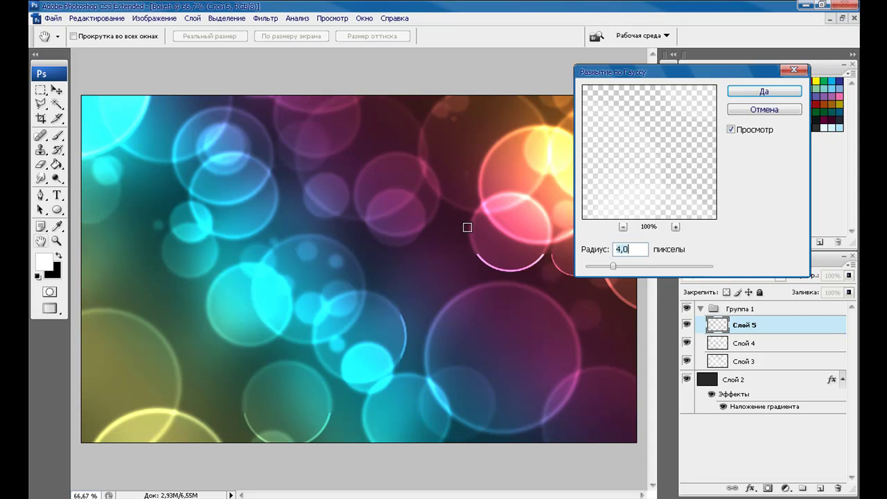
{"action": "type", "text": "1"}
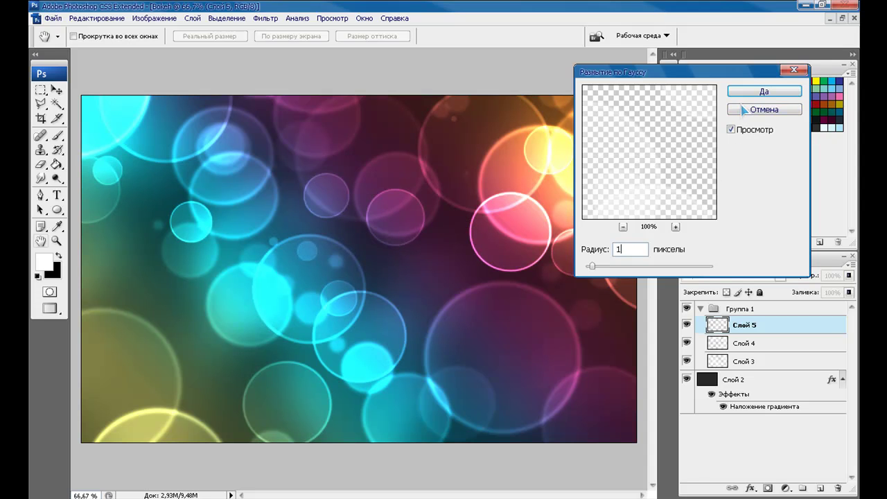
{"action": "left_click", "coordinate": [740, 92]}
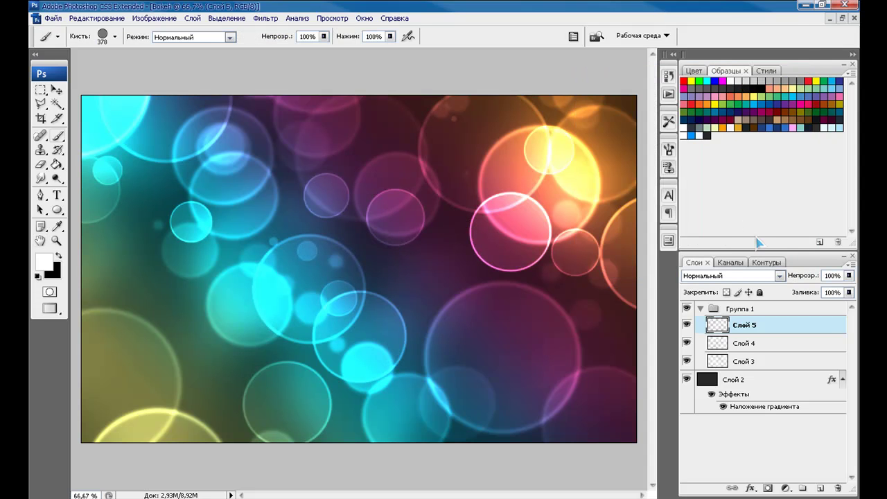